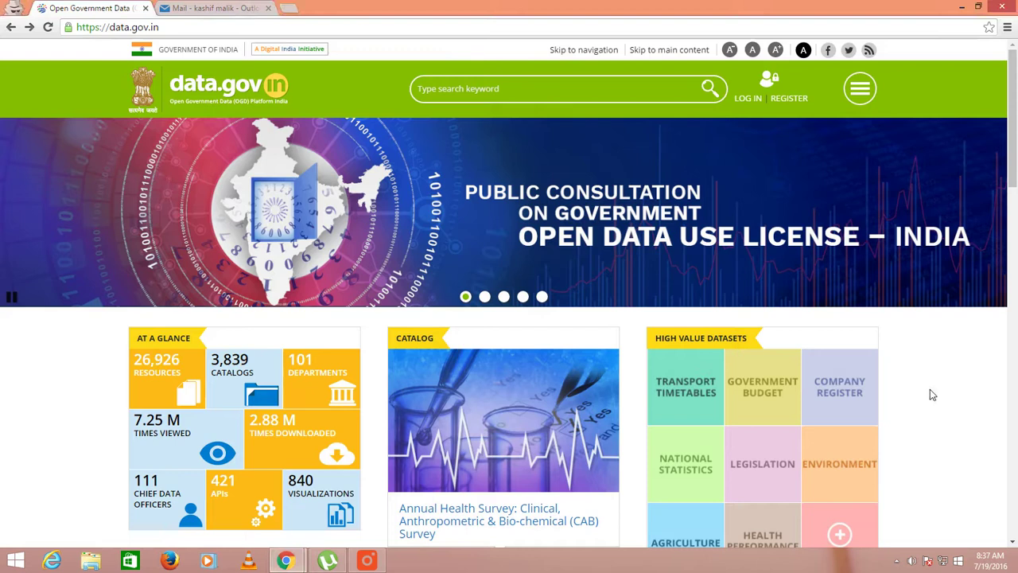
Open the All India Pincode Directory along with Contact Details API documentation from the homepage
{"action": "scroll", "coordinate": [922, 397], "scroll_direction": "down", "scroll_amount": 3}
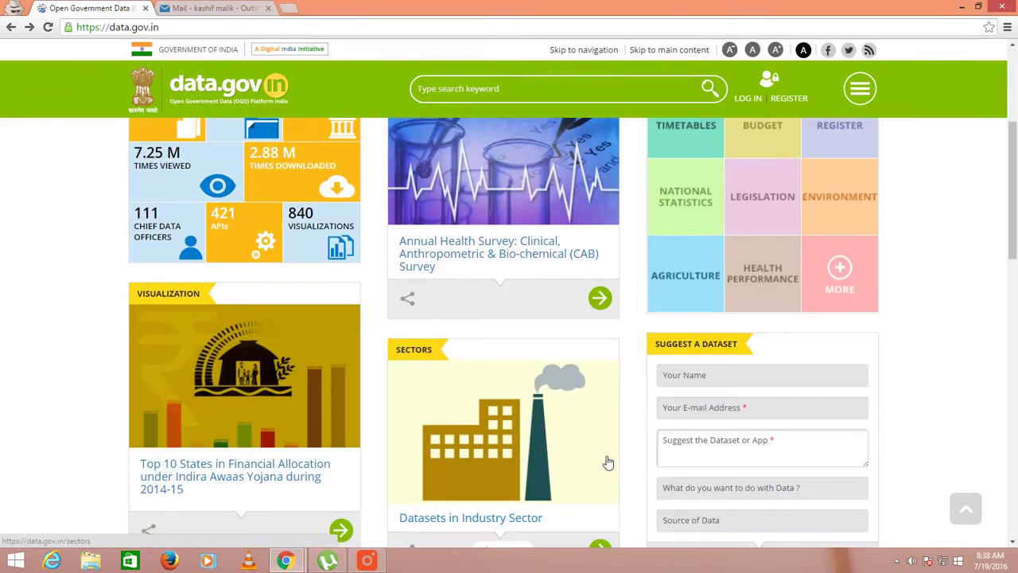
{"action": "scroll", "coordinate": [607, 462], "scroll_direction": "down", "scroll_amount": 4}
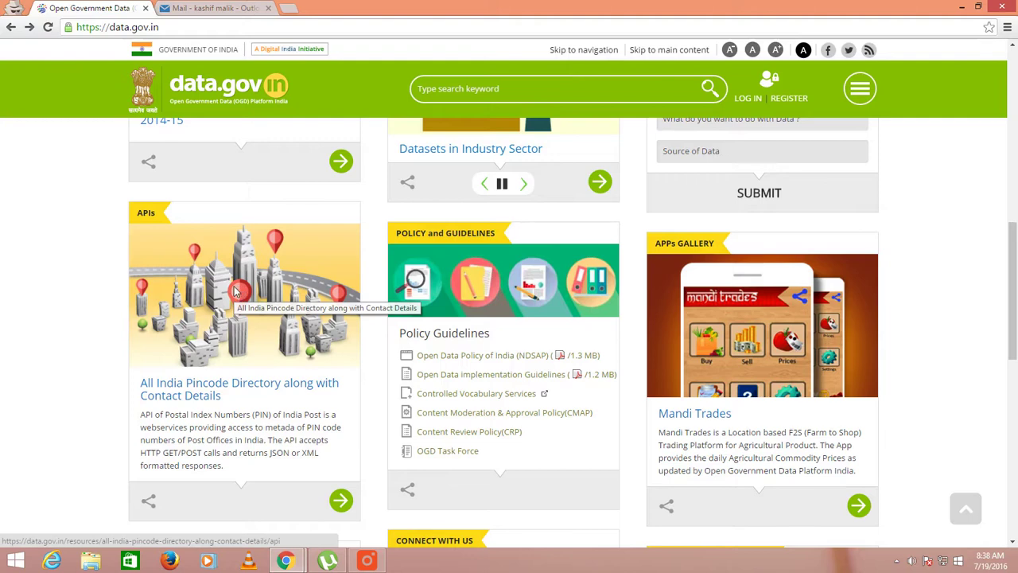
{"action": "left_click", "coordinate": [237, 291]}
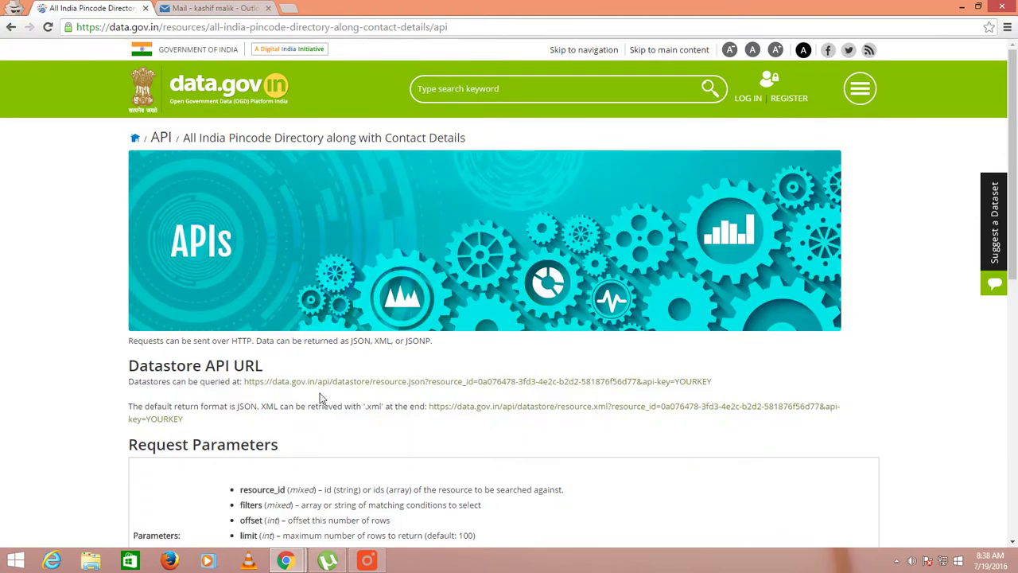
Review the API's request parameters and four Return Values descriptions
{"action": "scroll", "coordinate": [211, 409], "scroll_direction": "down", "scroll_amount": 2}
{"action": "scroll", "coordinate": [211, 409], "scroll_direction": "down", "scroll_amount": 1}
{"action": "left_click_drag", "start_coordinate": [208, 298], "coordinate": [341, 390]}
{"action": "scroll", "coordinate": [323, 438], "scroll_direction": "down", "scroll_amount": 2}
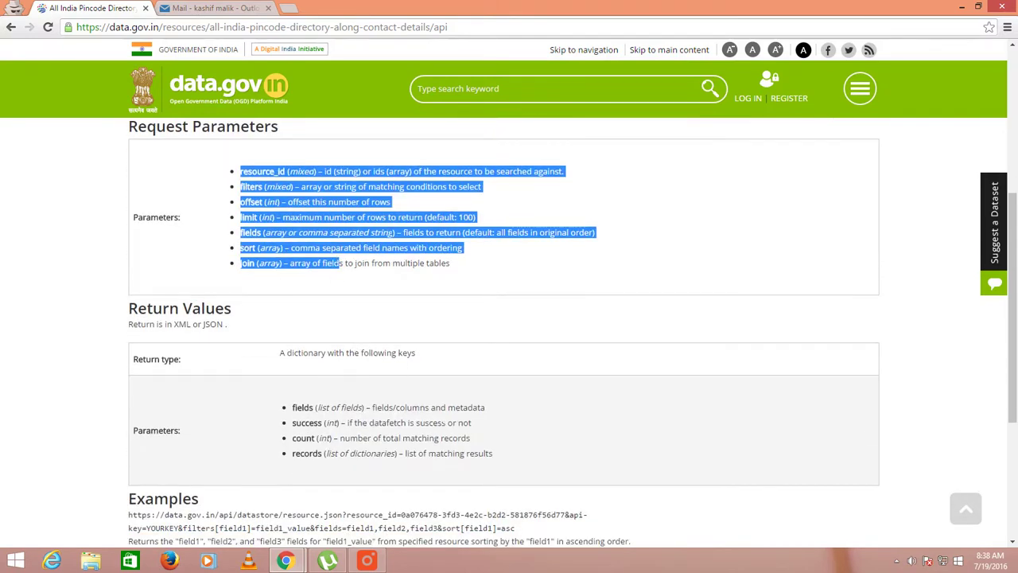
{"action": "scroll", "coordinate": [318, 437], "scroll_direction": "down", "scroll_amount": 1}
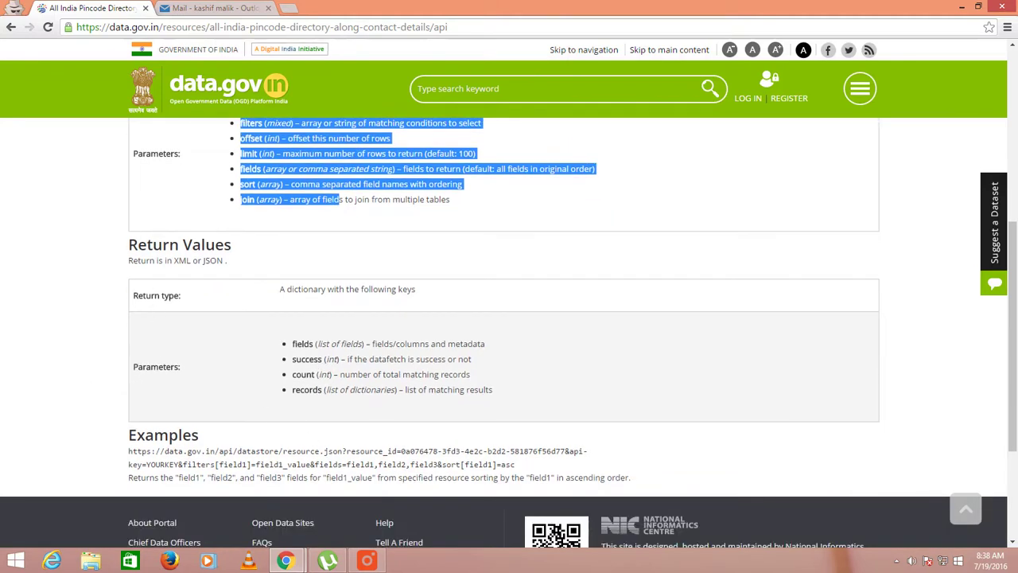
{"action": "left_click_drag", "start_coordinate": [288, 340], "coordinate": [493, 391]}
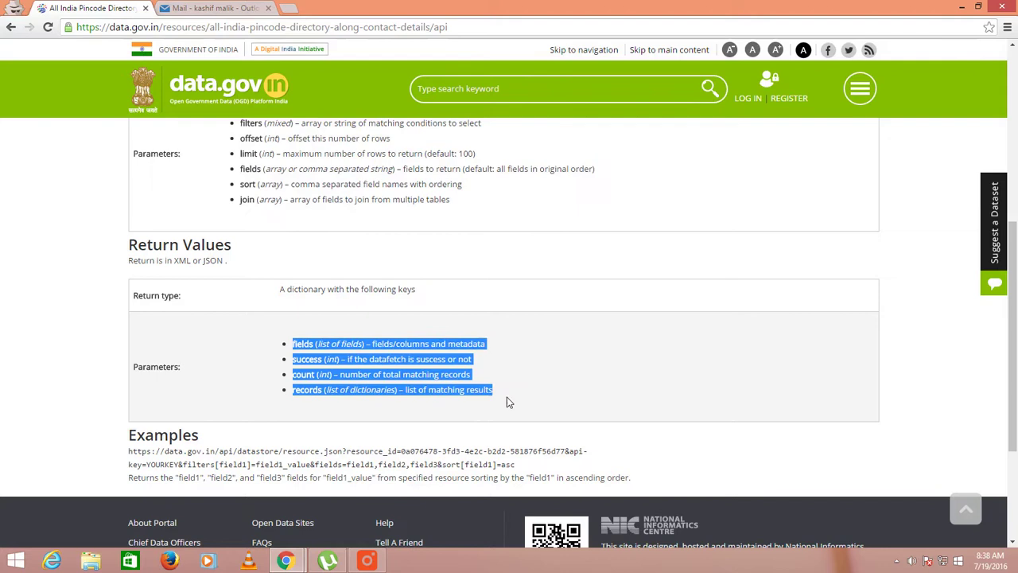
{"action": "left_click", "coordinate": [84, 374]}
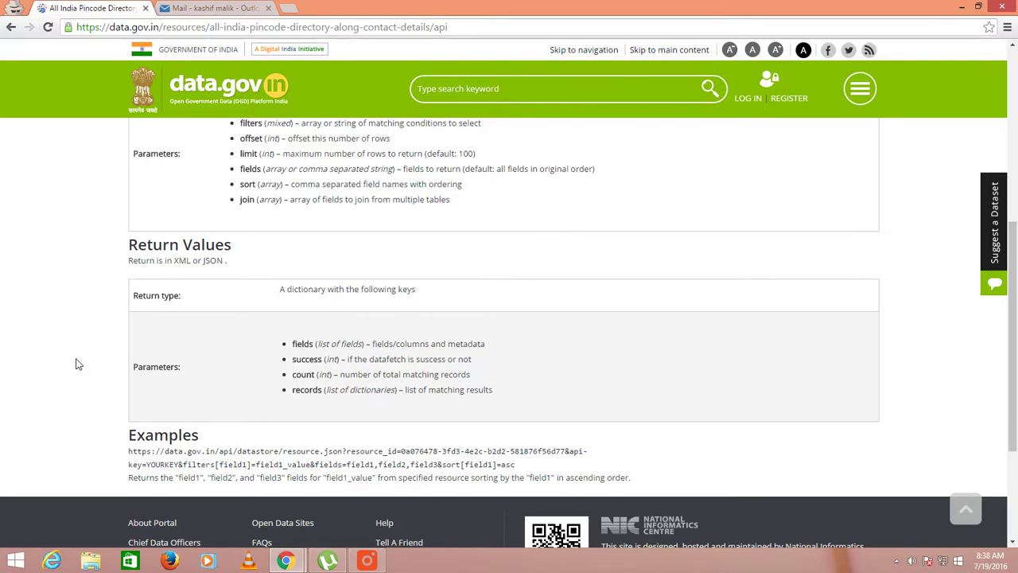
{"action": "scroll", "coordinate": [253, 369], "scroll_direction": "up", "scroll_amount": 2}
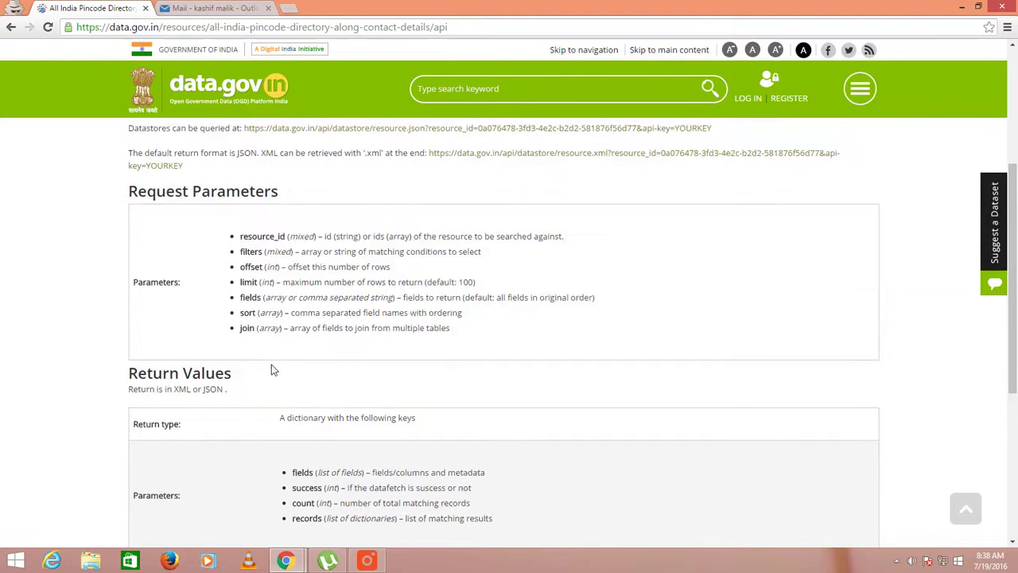
{"action": "scroll", "coordinate": [271, 365], "scroll_direction": "up", "scroll_amount": 3}
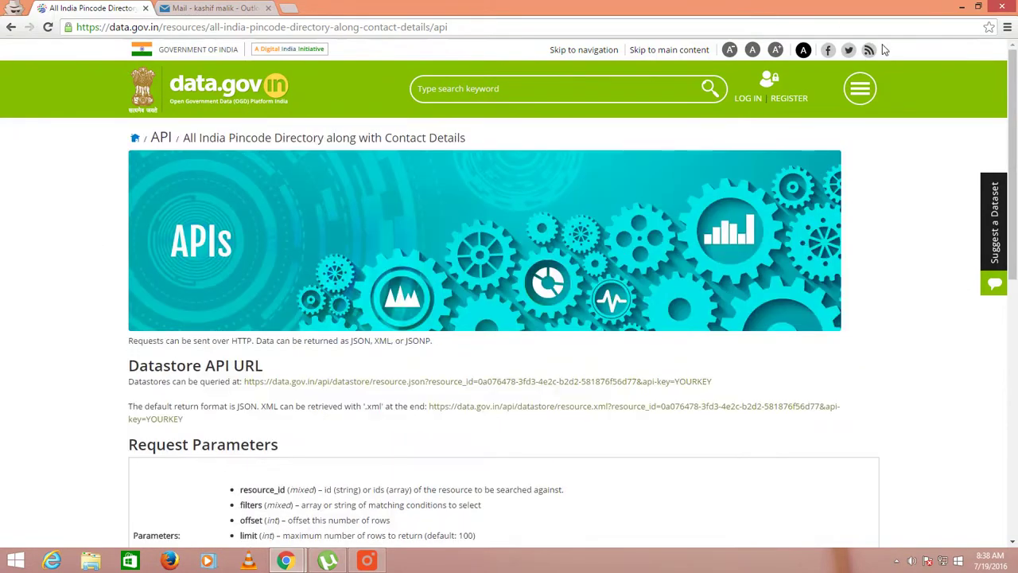
Browse from the quick links menu to the Education sector's catalog listing via Sectors
{"action": "left_click", "coordinate": [860, 88]}
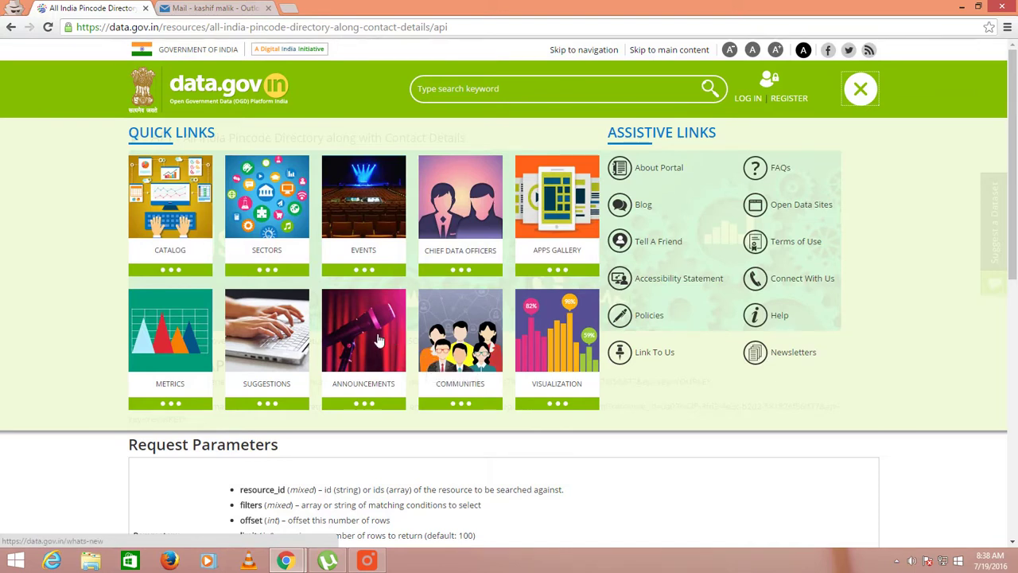
{"action": "left_click", "coordinate": [269, 205]}
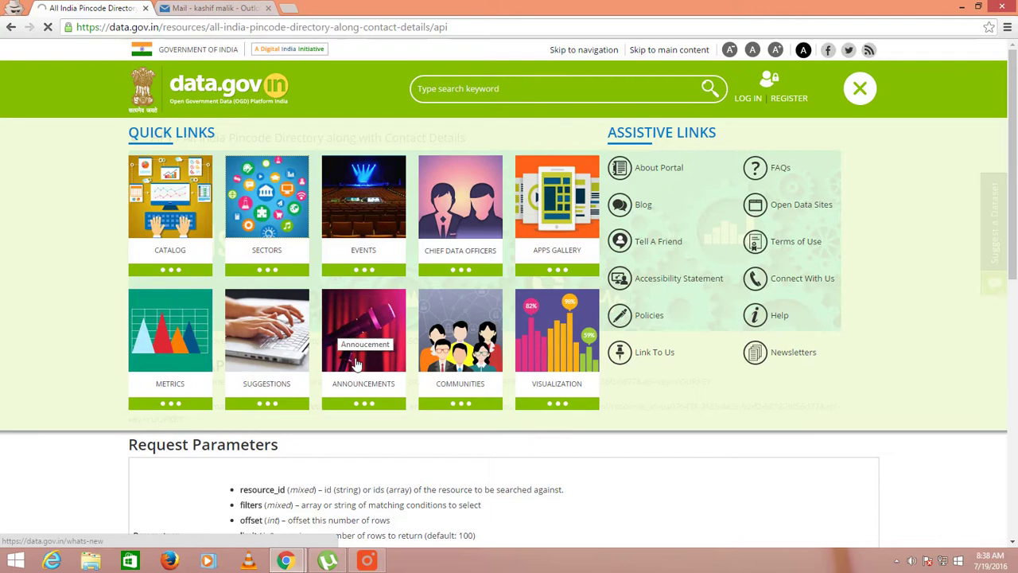
{"action": "scroll", "coordinate": [478, 418], "scroll_direction": "down", "scroll_amount": 2}
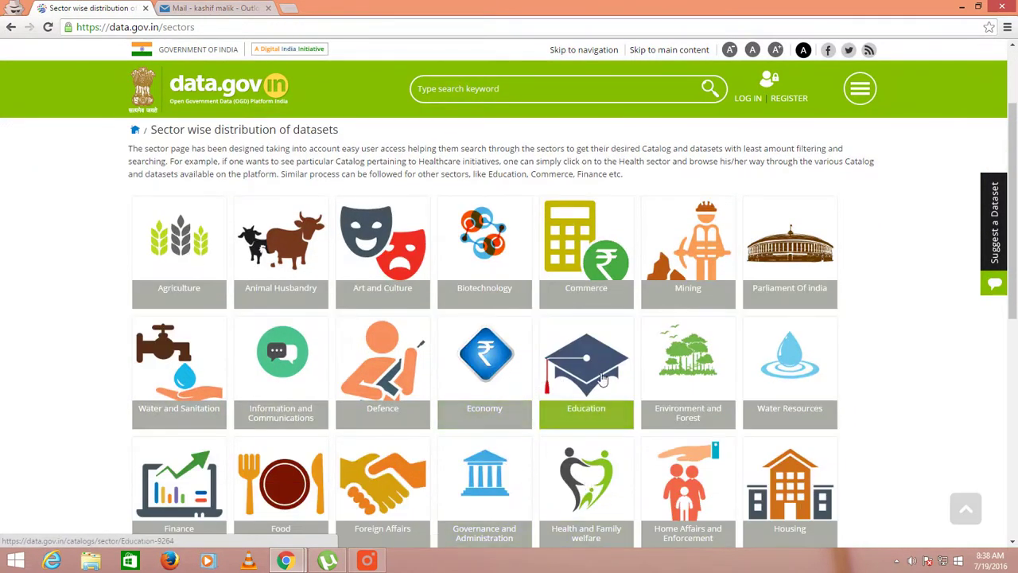
{"action": "left_click", "coordinate": [602, 383]}
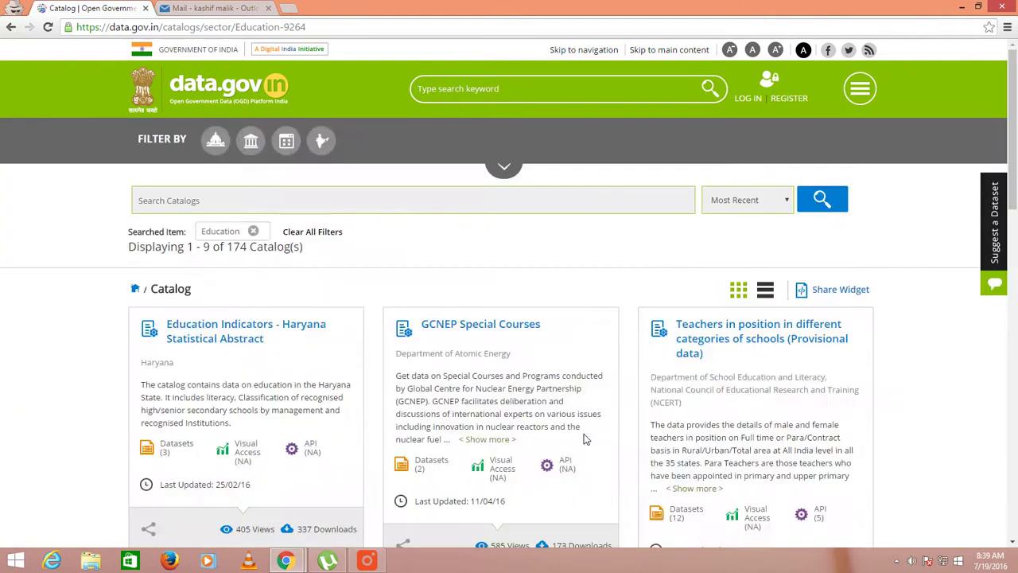
Open the Education Indicators - Haryana Statistical Abstract catalog
{"action": "scroll", "coordinate": [601, 480], "scroll_direction": "down", "scroll_amount": 2}
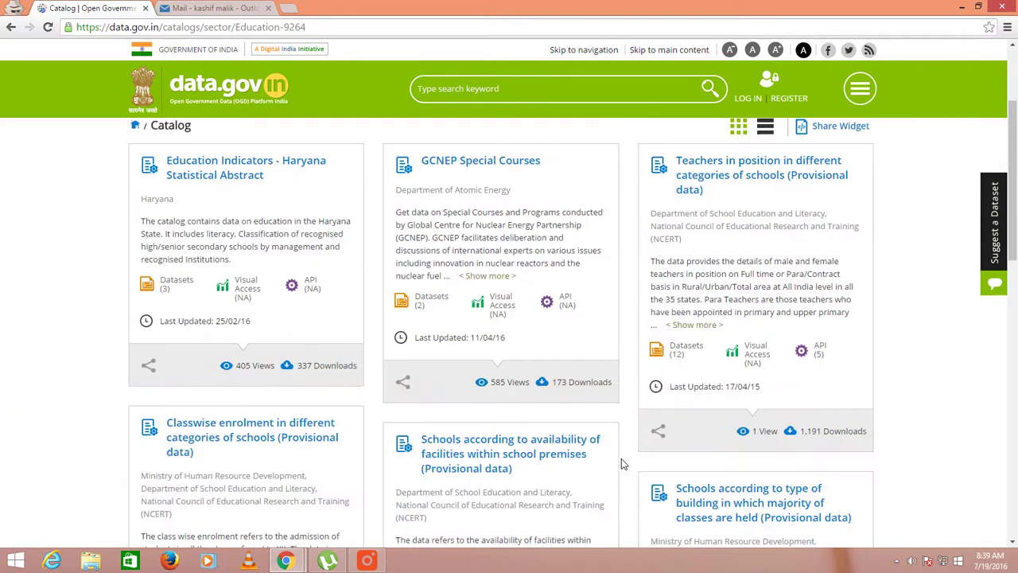
{"action": "scroll", "coordinate": [263, 302], "scroll_direction": "up", "scroll_amount": 1}
{"action": "scroll", "coordinate": [236, 241], "scroll_direction": "up", "scroll_amount": 1}
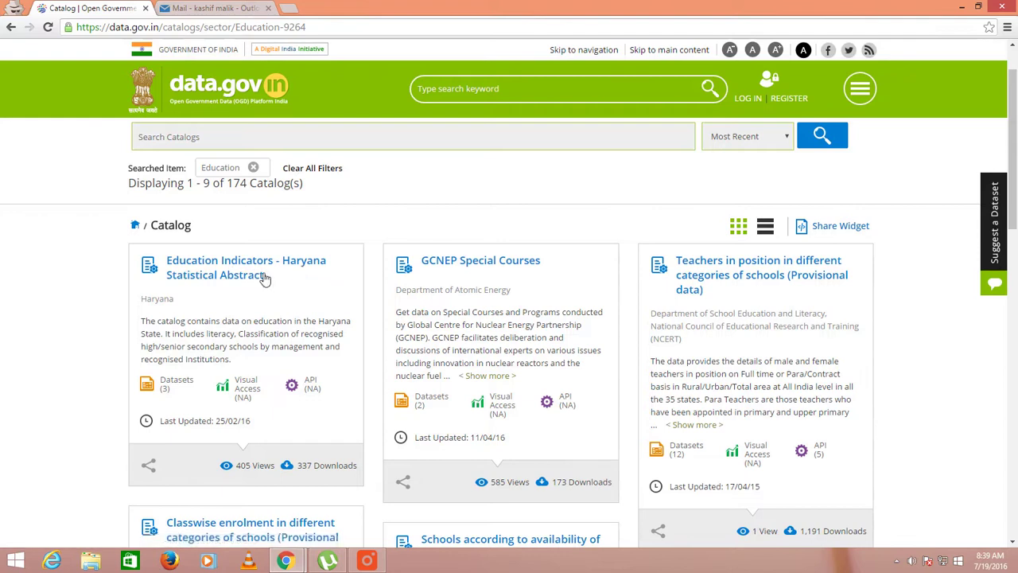
{"action": "left_click", "coordinate": [236, 264]}
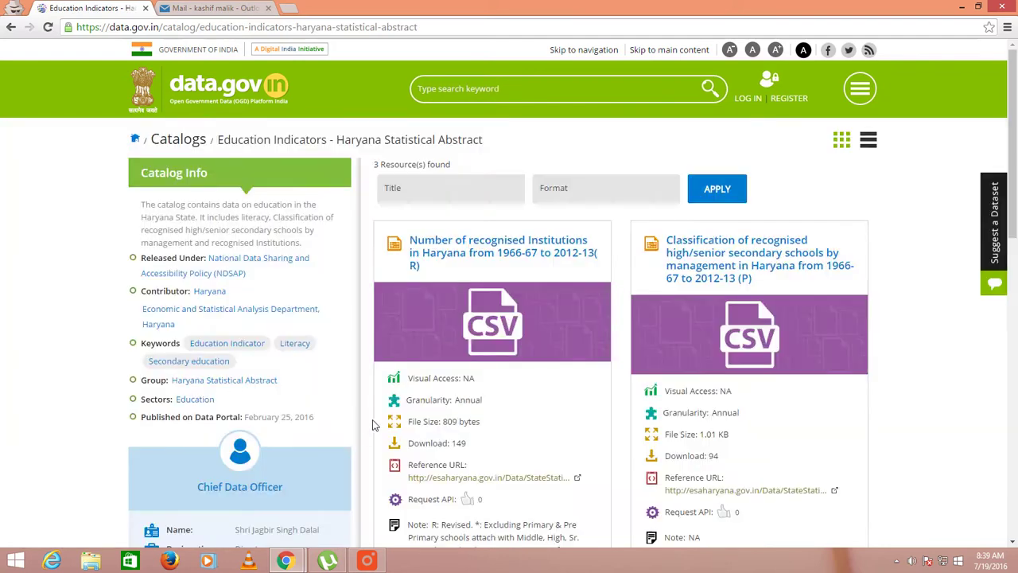
Scroll to the catalog's first CSV resource, the recognised institutions in Haryana 2012-13 file
{"action": "scroll", "coordinate": [586, 351], "scroll_direction": "down", "scroll_amount": 2}
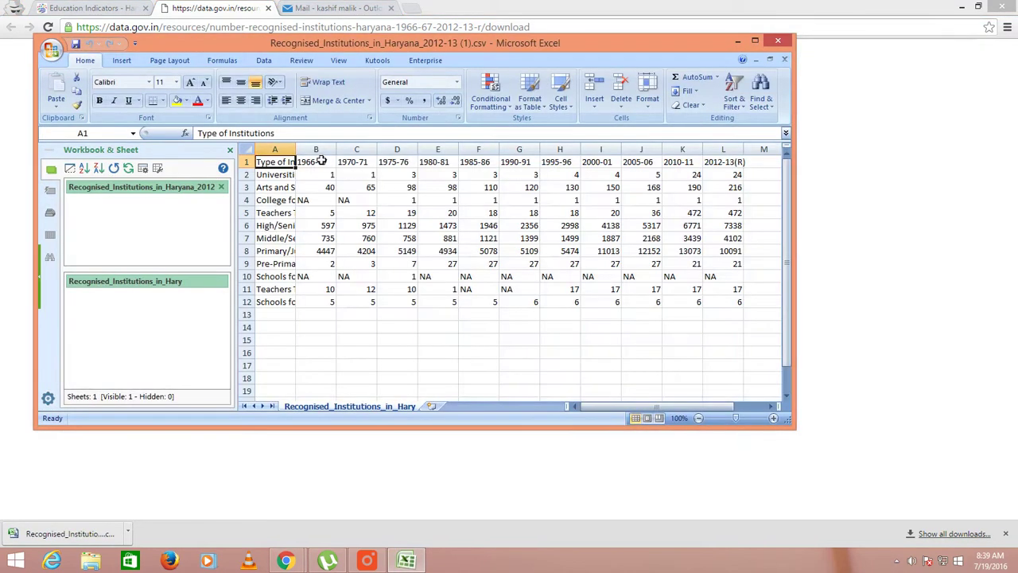
Autofit column A to the institution names and check cell A8, Primary/Junior Basic Schools
{"action": "double_click", "coordinate": [296, 149]}
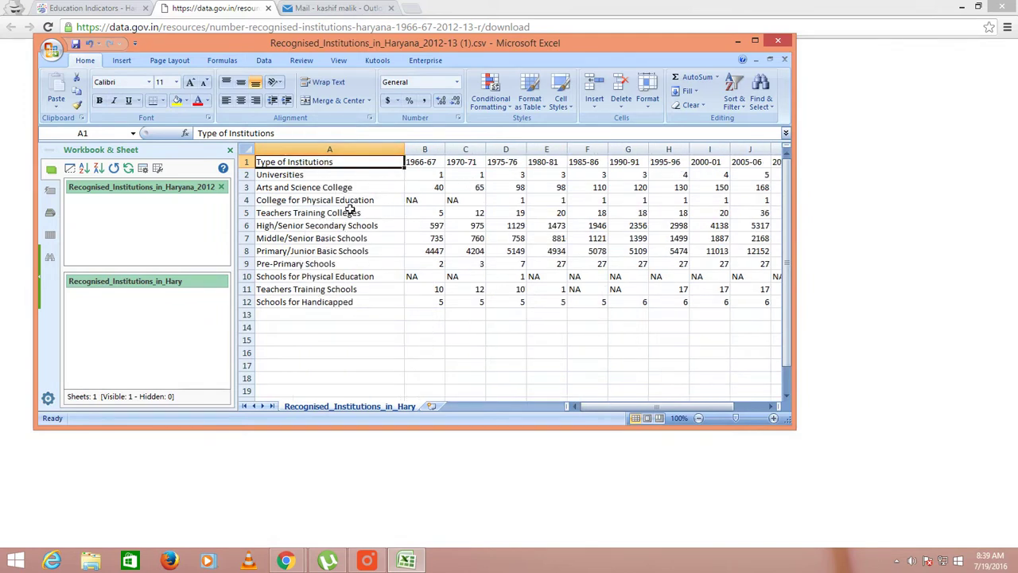
{"action": "left_click", "coordinate": [326, 252]}
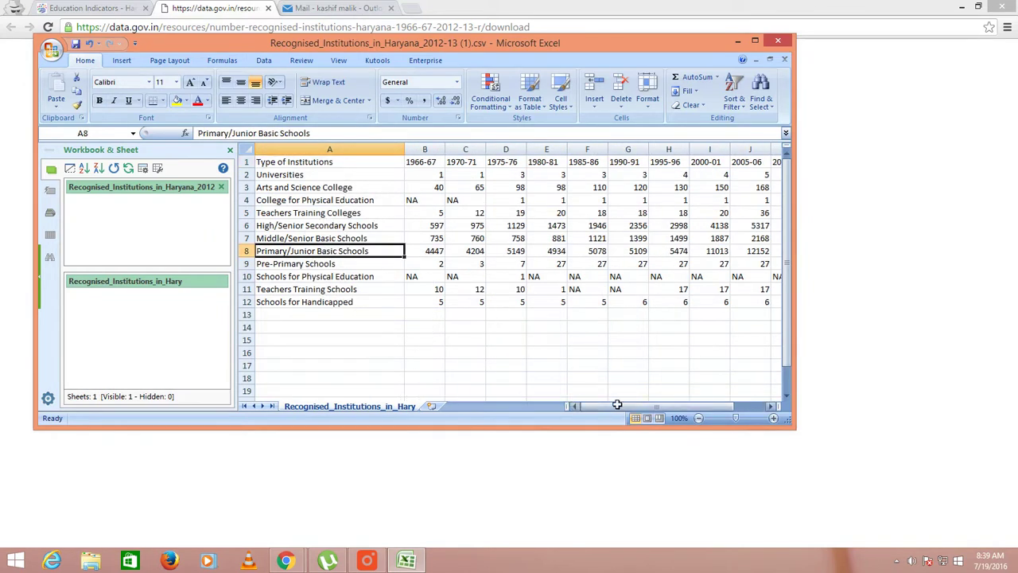
{"action": "left_click_drag", "start_coordinate": [618, 406], "coordinate": [652, 403]}
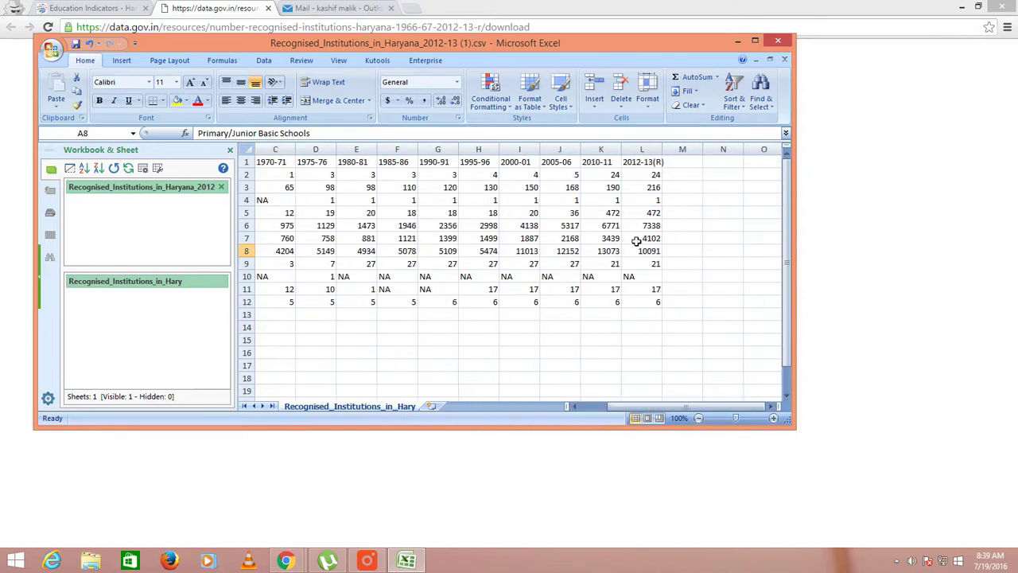
Inspect the 2012-13(R) heading in L1 and select the data table from L12 to A1
{"action": "left_click", "coordinate": [648, 163]}
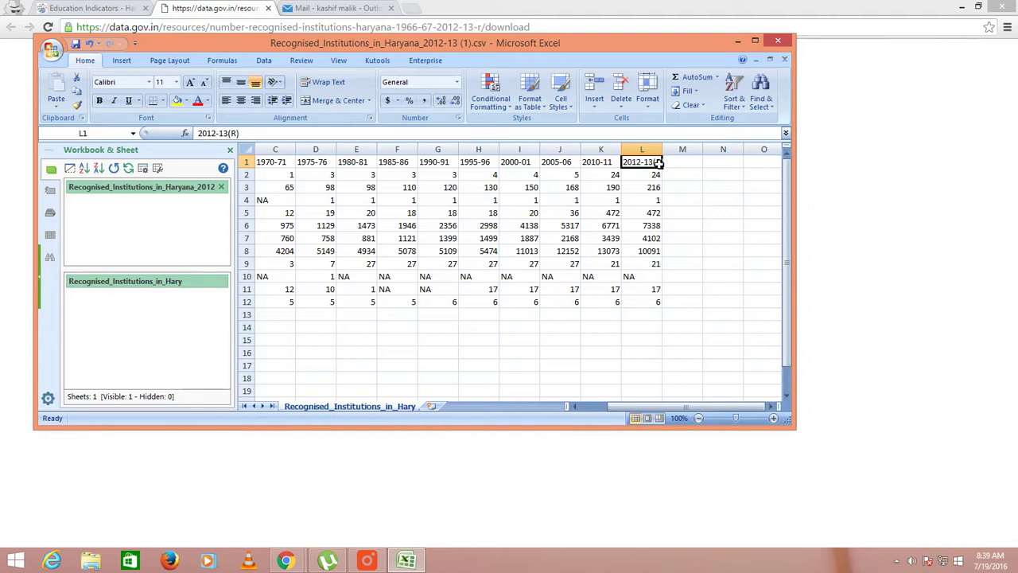
{"action": "left_click", "coordinate": [719, 212]}
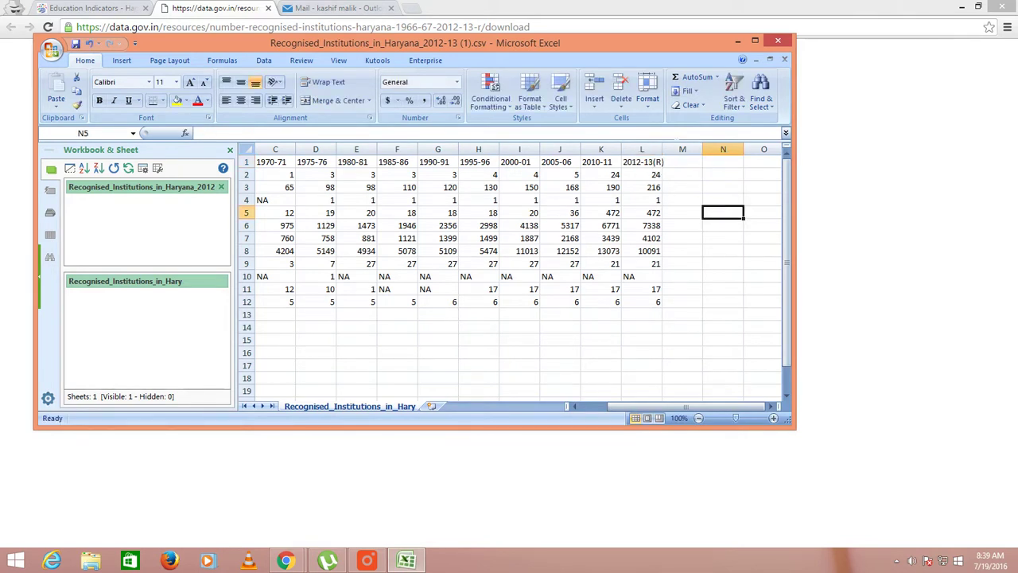
{"action": "left_click", "coordinate": [642, 302]}
{"action": "left_click_drag", "start_coordinate": [642, 302], "coordinate": [166, 145]}
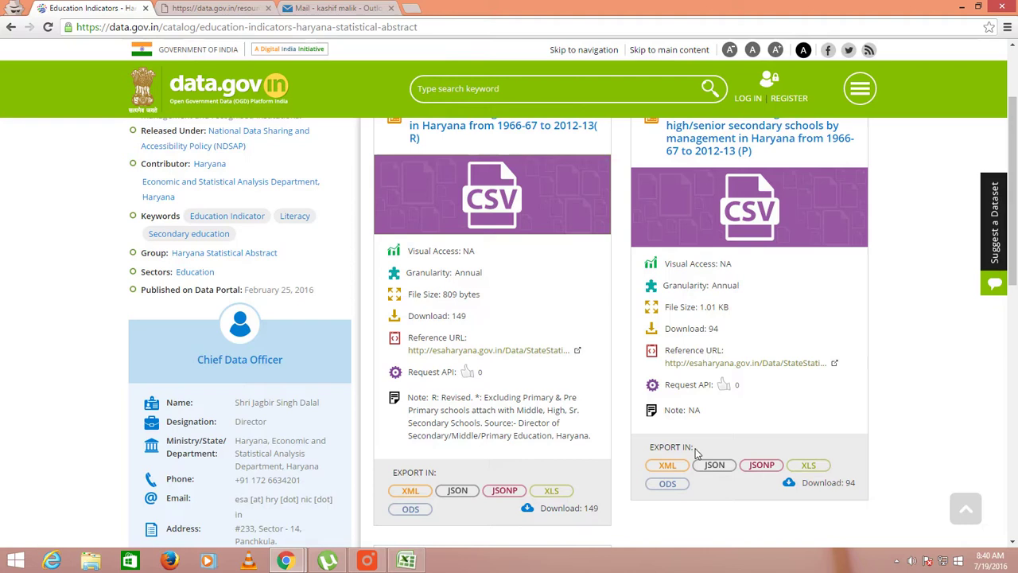
View the first dataset's JSON export, then close that tab
{"action": "scroll", "coordinate": [698, 453], "scroll_direction": "down", "scroll_amount": 1}
{"action": "left_click", "coordinate": [461, 429]}
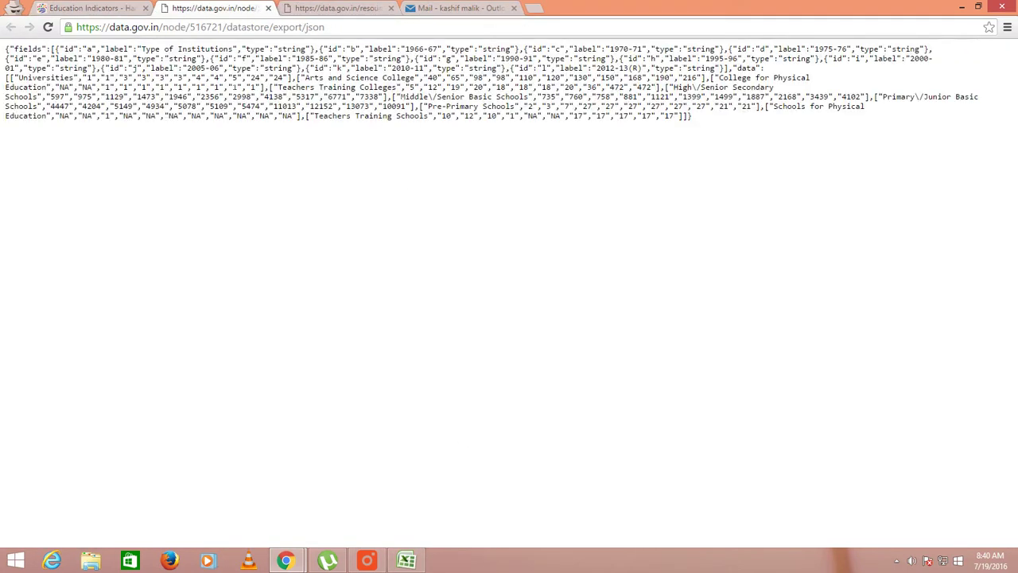
{"action": "left_click", "coordinate": [268, 7]}
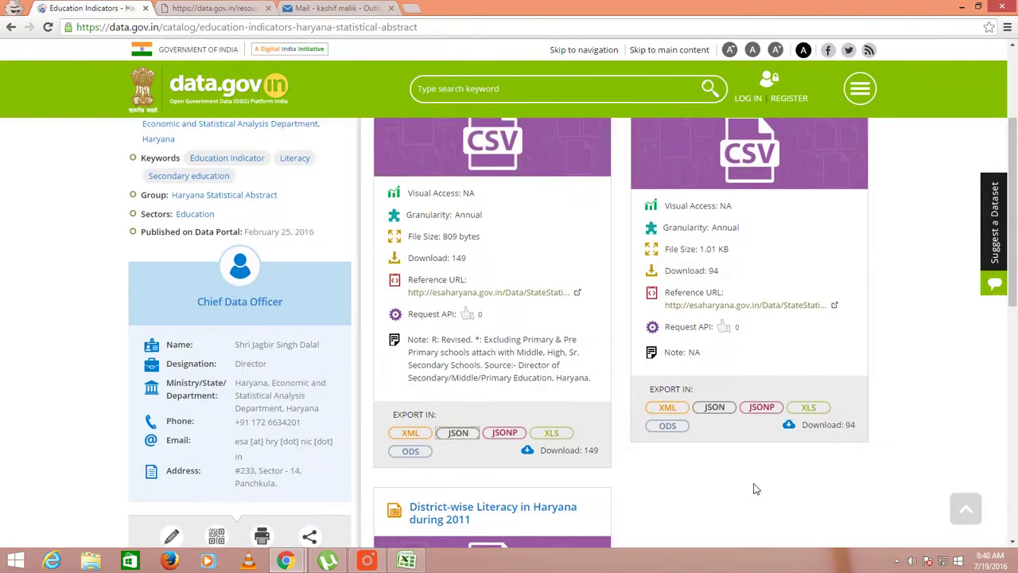
Return to the data.gov.in homepage through the site logo
{"action": "scroll", "coordinate": [716, 473], "scroll_direction": "up", "scroll_amount": 1}
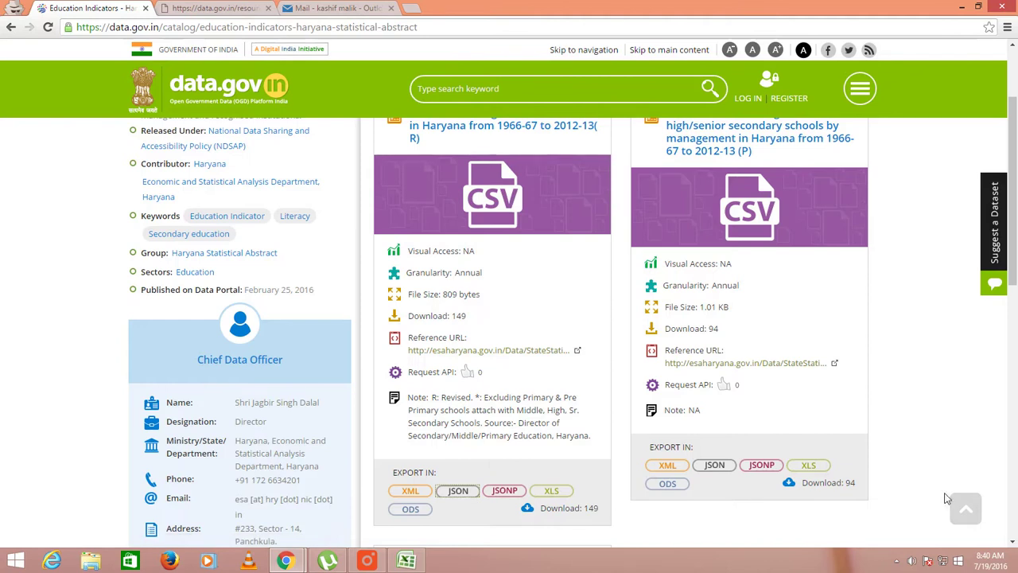
{"action": "scroll", "coordinate": [949, 497], "scroll_direction": "down", "scroll_amount": 1}
{"action": "scroll", "coordinate": [850, 433], "scroll_direction": "down", "scroll_amount": 3}
{"action": "scroll", "coordinate": [354, 167], "scroll_direction": "up", "scroll_amount": 2}
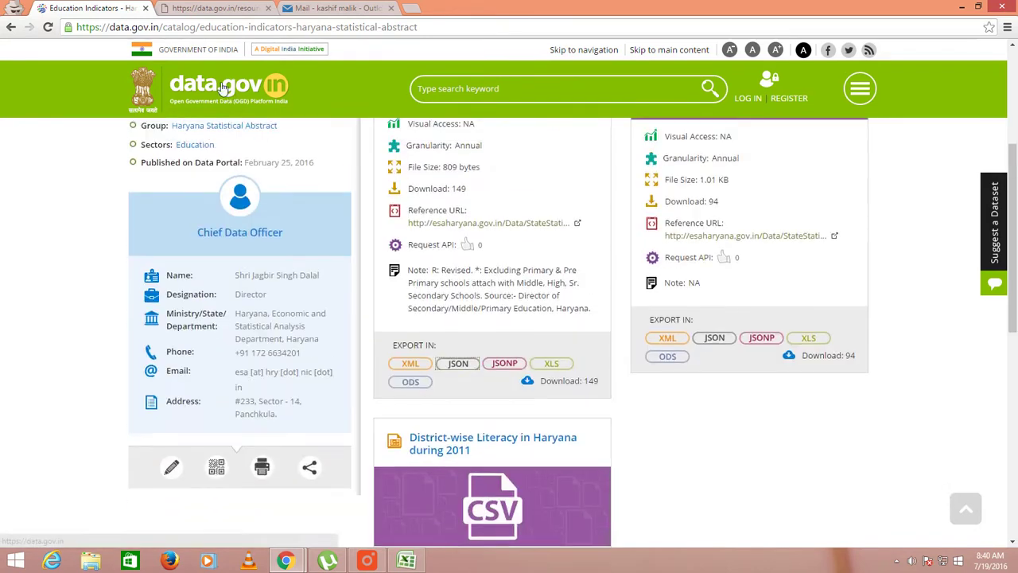
{"action": "left_click", "coordinate": [217, 82]}
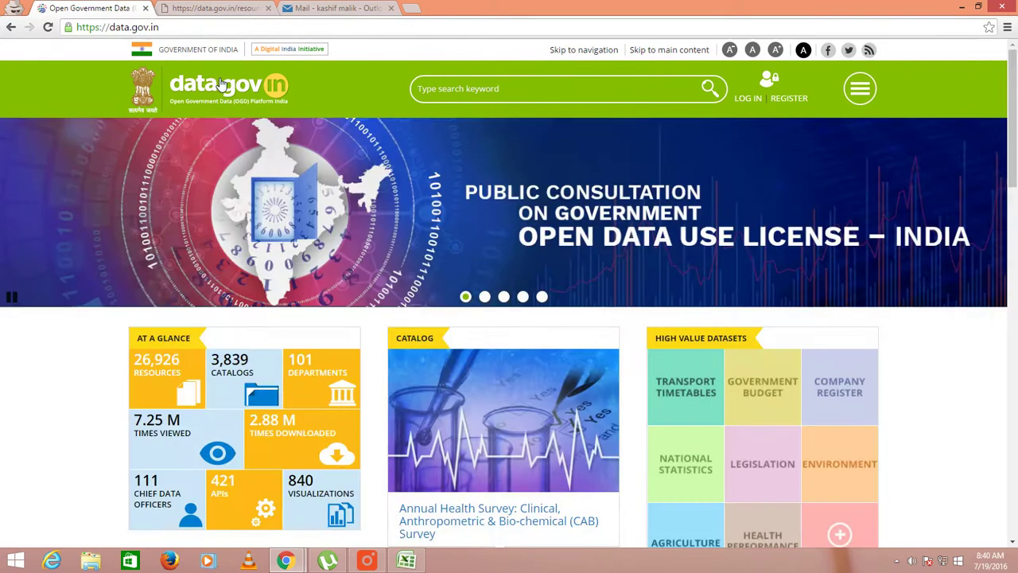
{"action": "scroll", "coordinate": [513, 365], "scroll_direction": "down", "scroll_amount": 3}
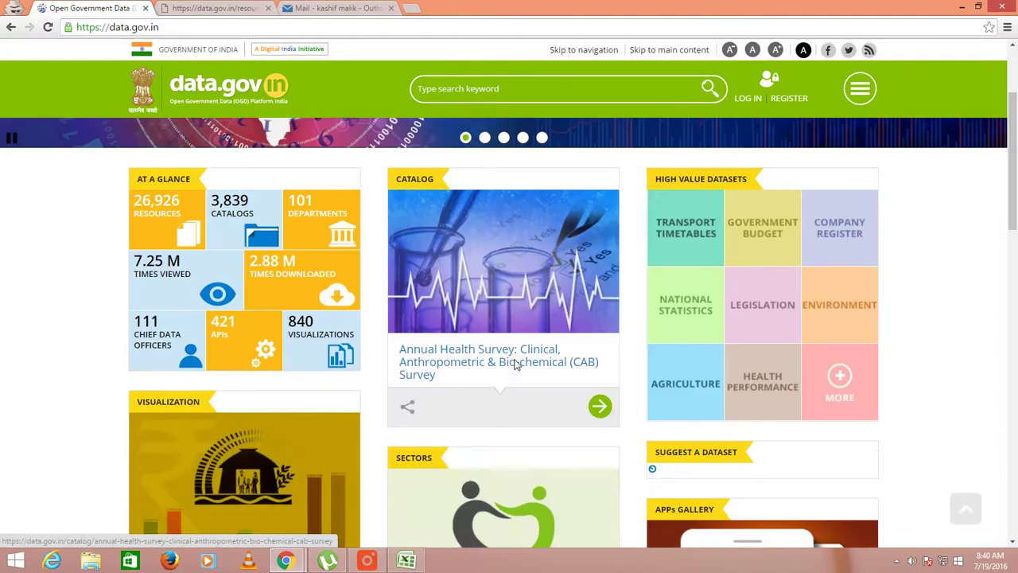